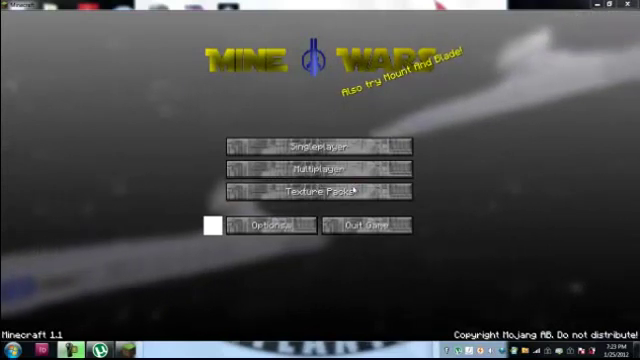
Swap the MineWars texture pack for Default, briefly trying YoshisIsland_2 along the way.
left_click(357, 191)
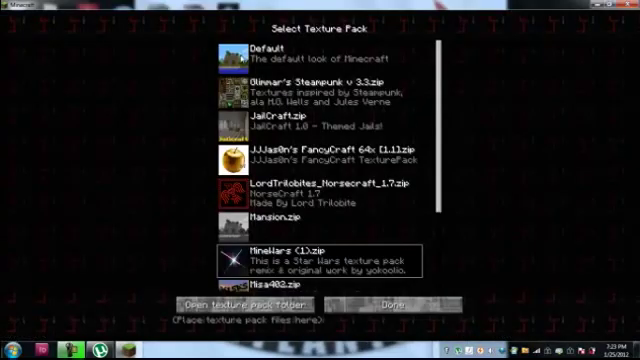
left_click(241, 58)
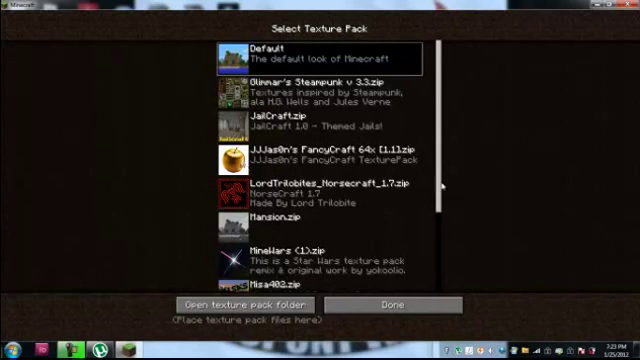
left_click_drag(438, 185, 437, 290)
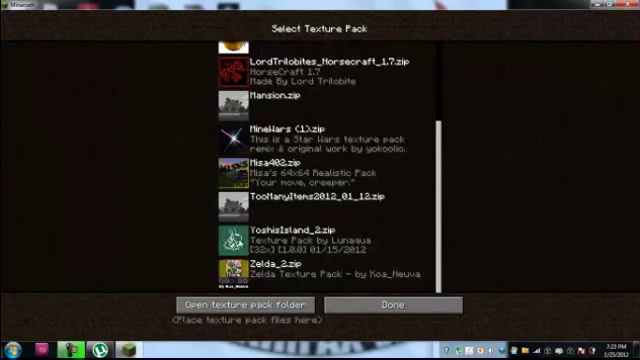
left_click_drag(240, 187, 240, 243)
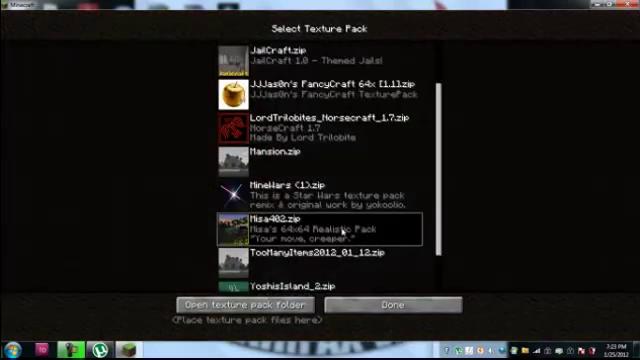
scroll(440, 215, "down", 2)
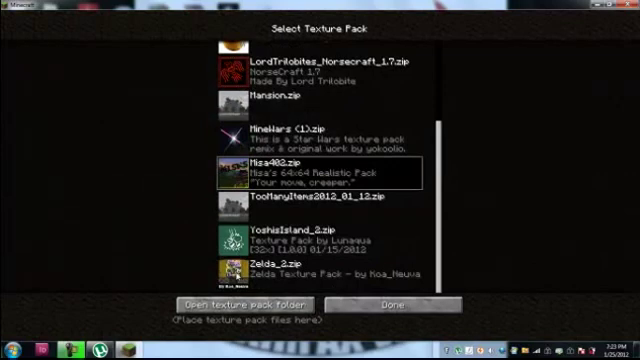
left_click(300, 240)
left_click_drag(439, 200, 431, 108)
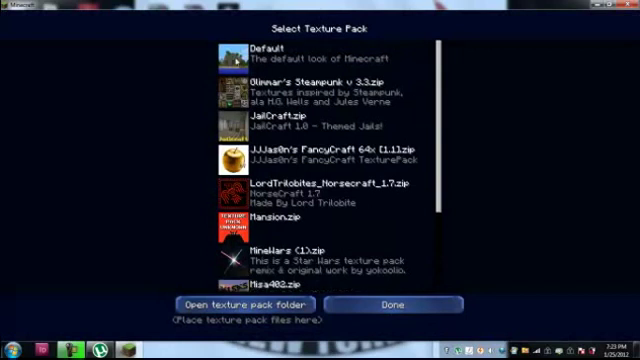
left_click(232, 58)
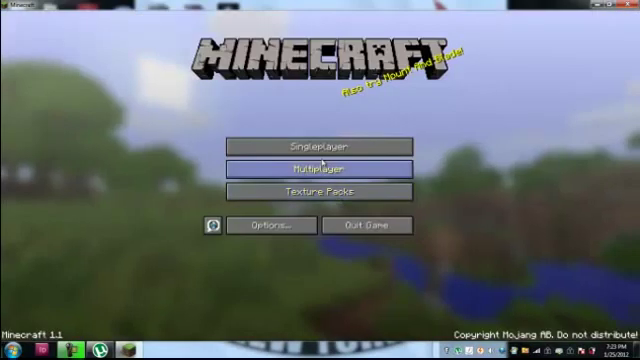
Load the world 'I love this game :D' and view the pumpkin-holding character in third person.
left_click(321, 148)
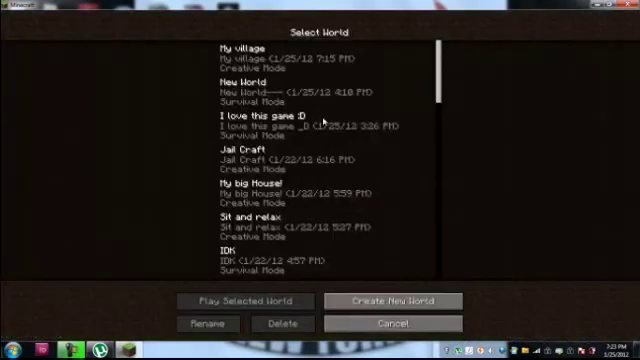
left_click(309, 118)
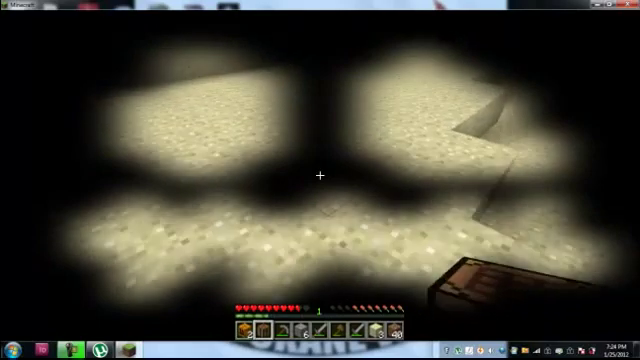
key("F5")
key("F5")
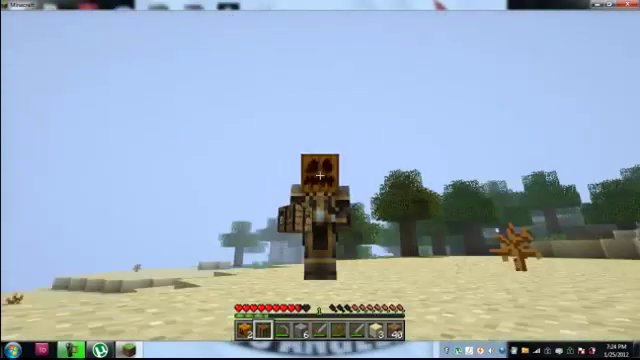
key("1")
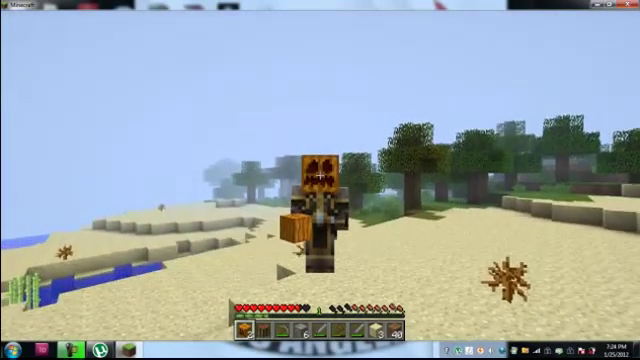
Remove the pumpkin from the character's head, toggle camera views, and pause the game.
key("e")
left_click(251, 113)
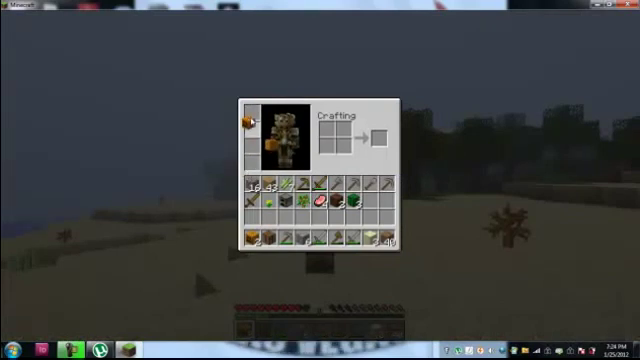
key("e")
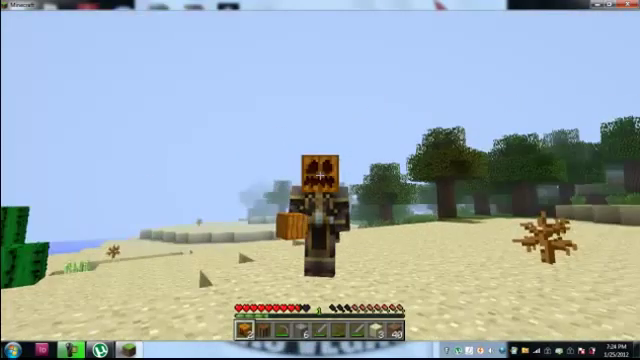
key("F5")
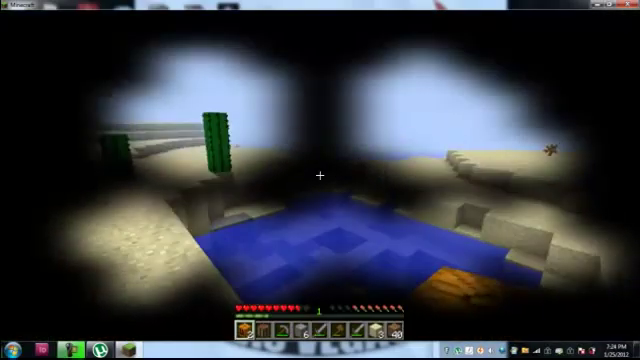
key("F5")
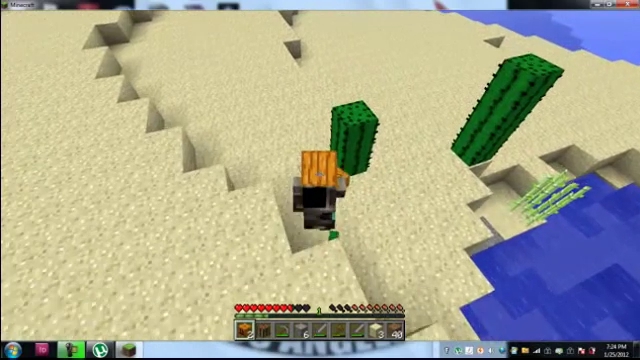
key("Escape")
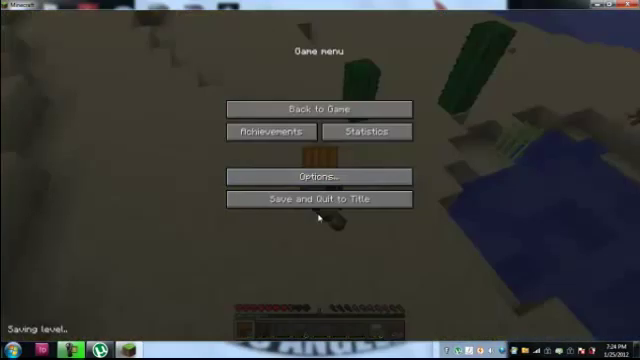
Save and quit the first world, then load New World from Singleplayer.
left_click(318, 206)
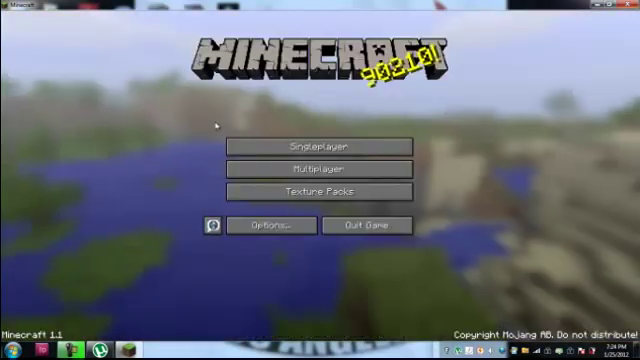
left_click(264, 152)
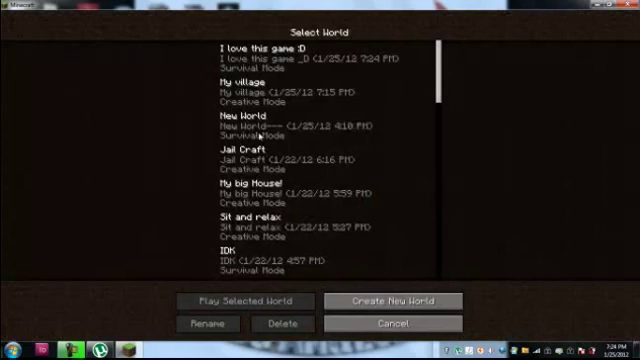
left_click(265, 124)
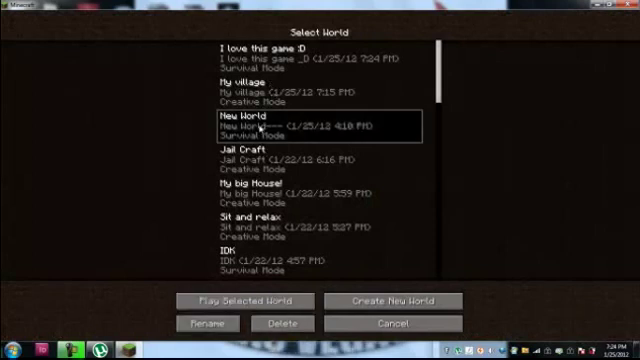
left_click(242, 303)
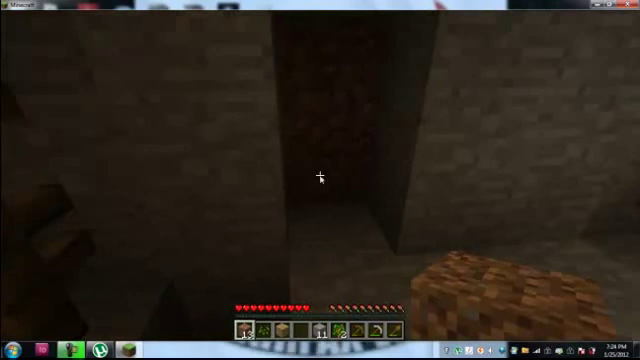
Check the inventory and walk through the cave toward the furnace.
key("e")
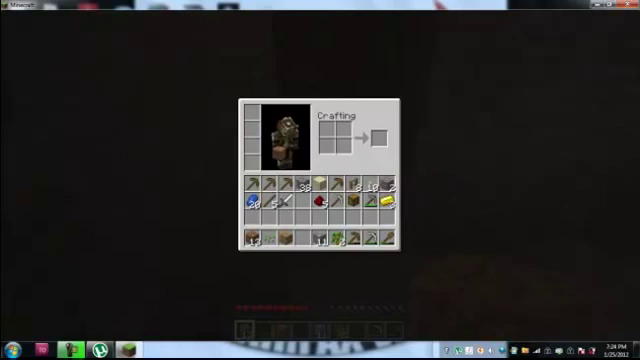
key("e")
key("w")
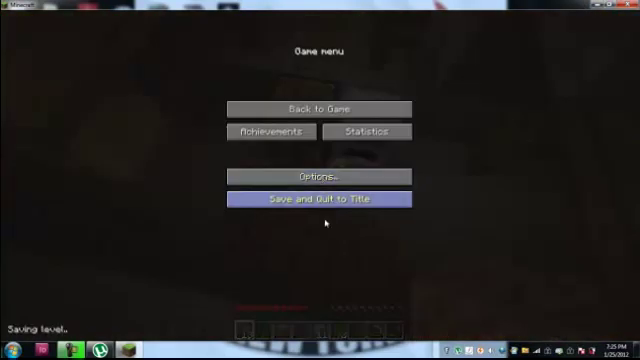
Quit to the title menu and reapply the MineWars (1).zip texture pack.
left_click(328, 208)
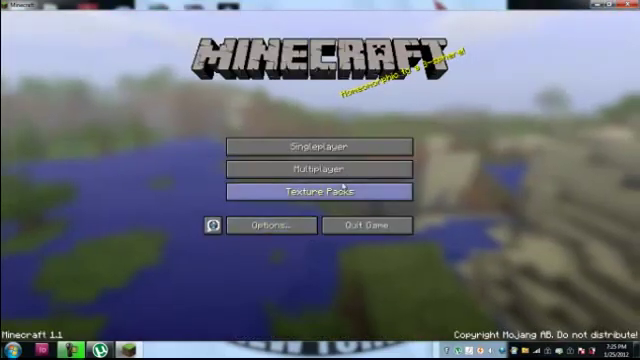
left_click(355, 194)
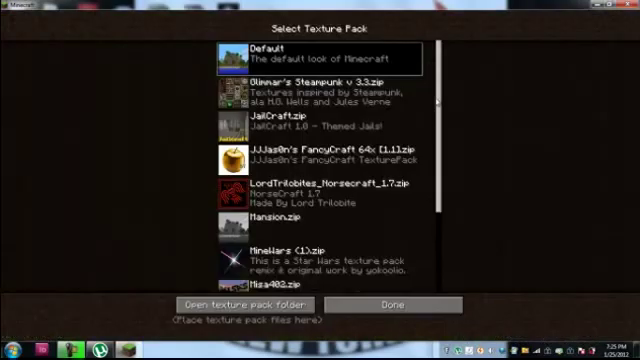
scroll(437, 101, "down", 1)
scroll(437, 101, "down", 1)
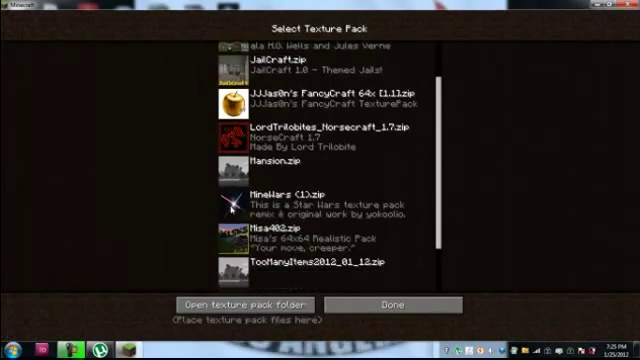
left_click(232, 206)
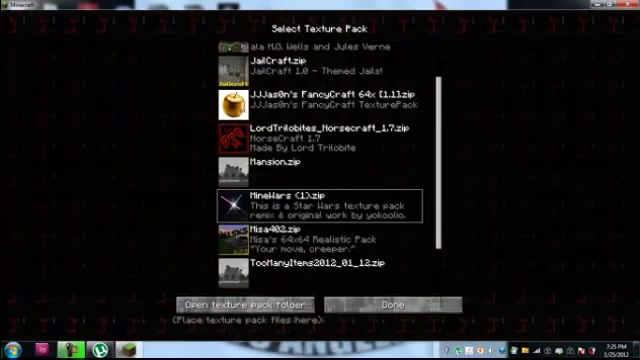
key("F10")
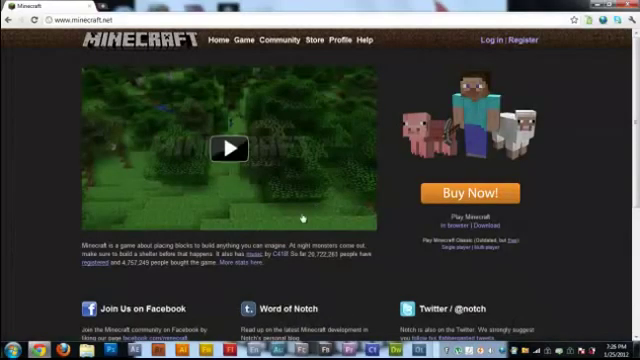
Log in to minecraft.net with the saved credentials and open a new tab.
left_click(492, 41)
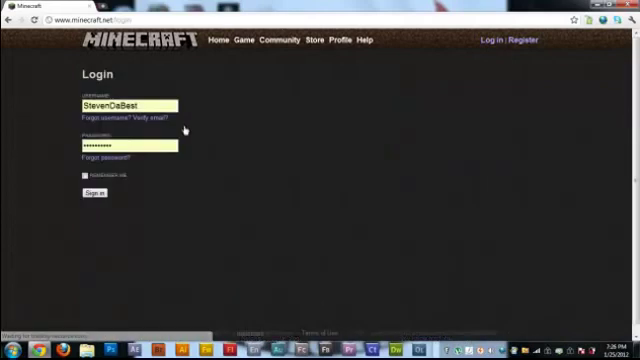
left_click(96, 194)
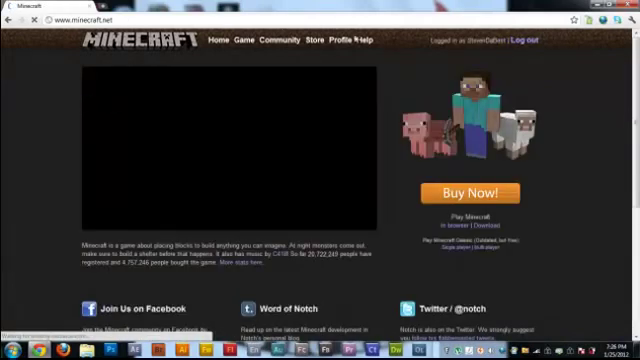
left_click(101, 7)
type("mine")
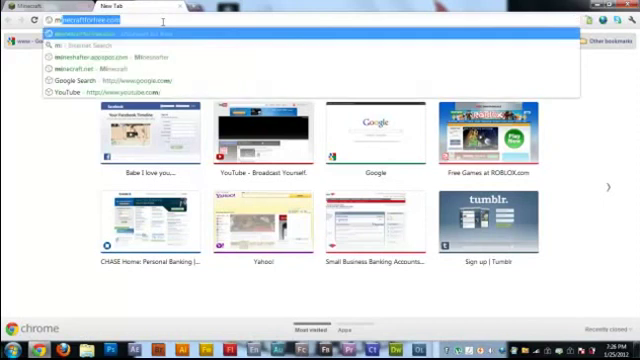
type("ho")
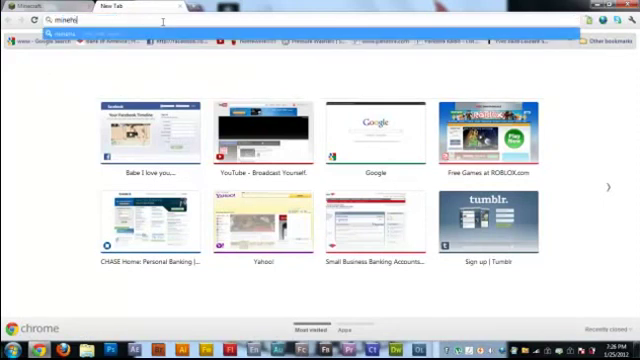
Load mineshafter.appspot.com in the new tab, correcting a typo in the address.
key("BackSpace")
type("shaf")
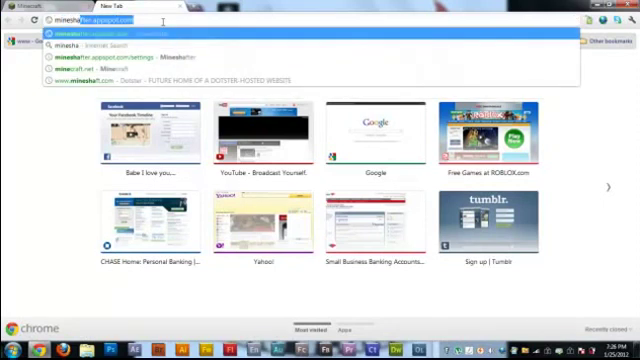
type("ter")
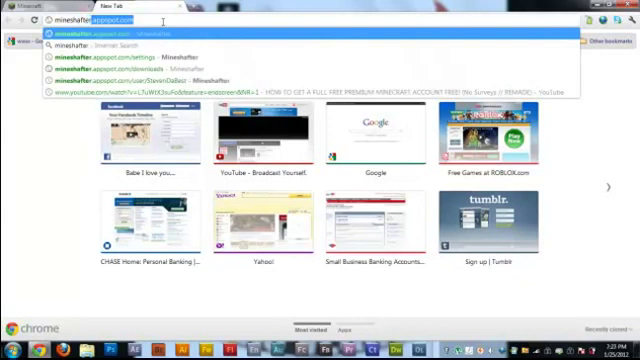
type(".a")
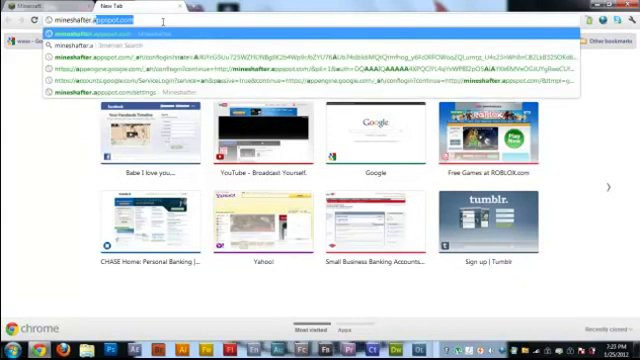
type("ppspot")
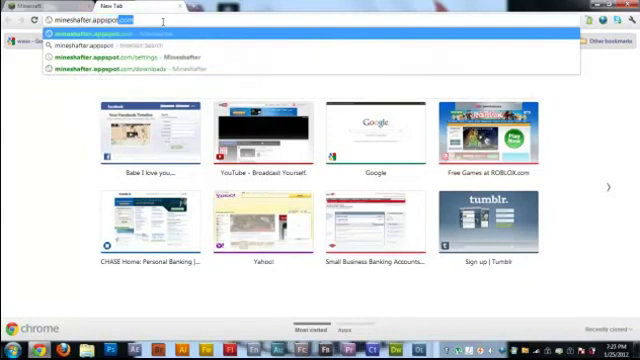
type(".com")
key("Return")
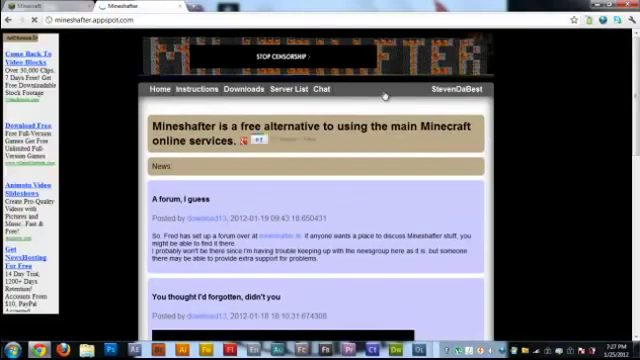
mouse_move(456, 89)
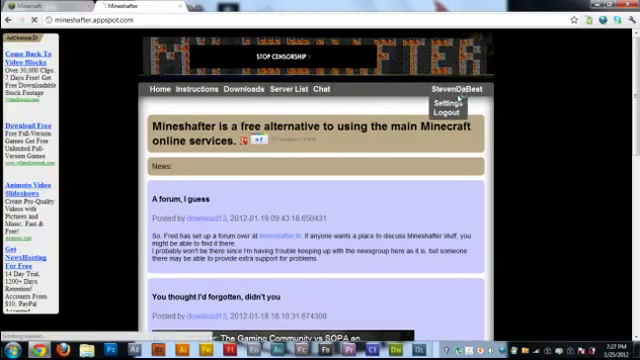
Log out of Mineshafter, visit Gmail in a new tab, then sign back in.
left_click(457, 113)
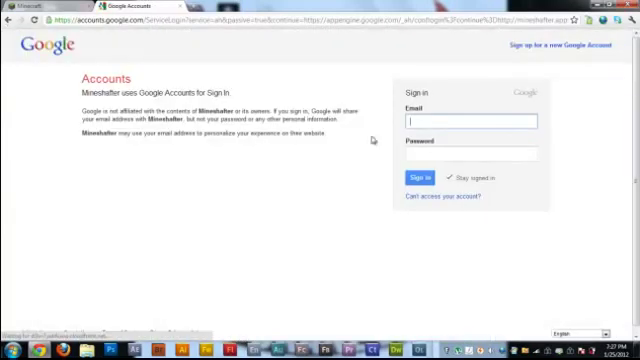
left_click(198, 10)
type("google.com")
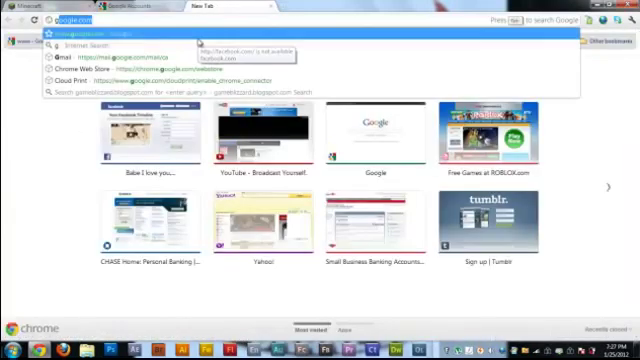
type("ame")
key("BackSpace")
key("BackSpace")
key("BackSpace")
type("mail.com")
key("Return")
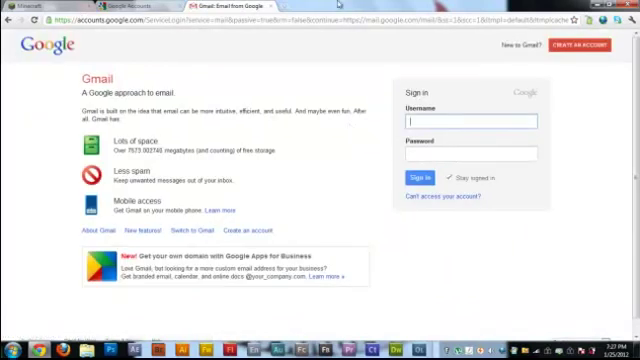
left_click(271, 7)
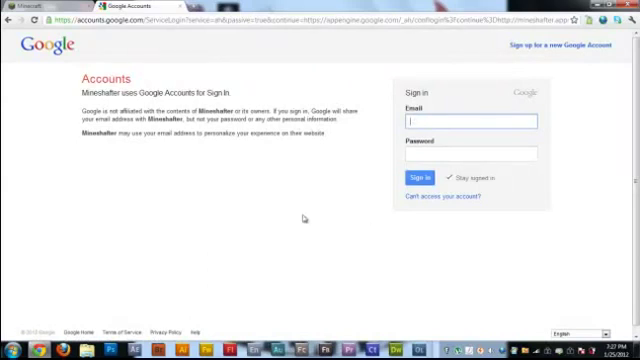
left_click(436, 347)
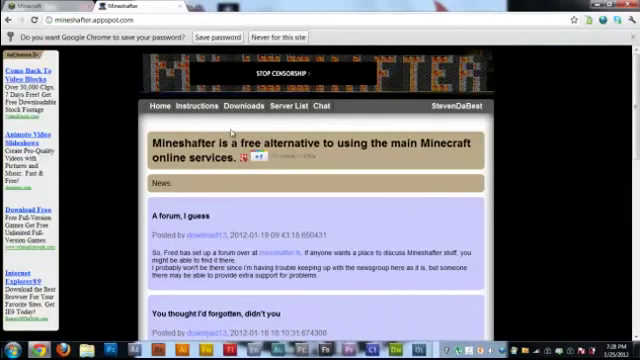
mouse_move(456, 106)
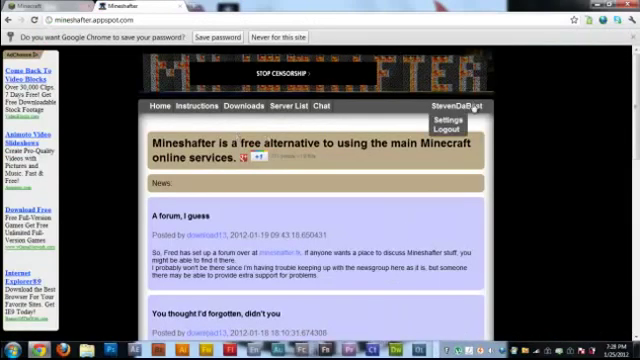
Reconnect the Minecraft account StevenDaBest in Mineshafter settings and return to the home page.
left_click(447, 120)
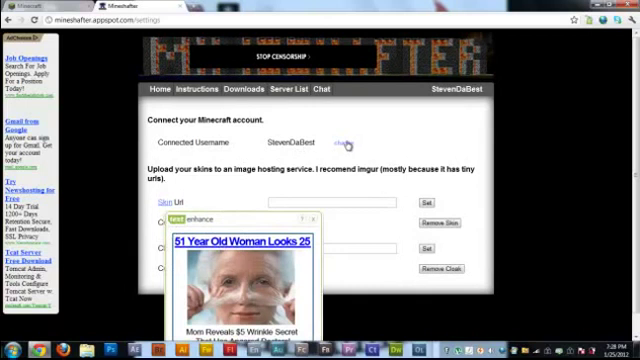
left_click(345, 143)
double_click(325, 165)
key("BackSpace")
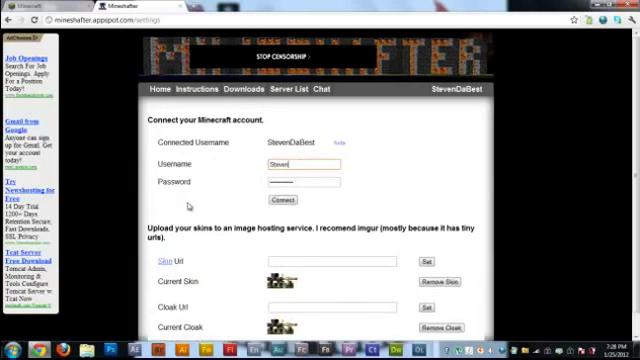
type("aBest")
key("Tab")
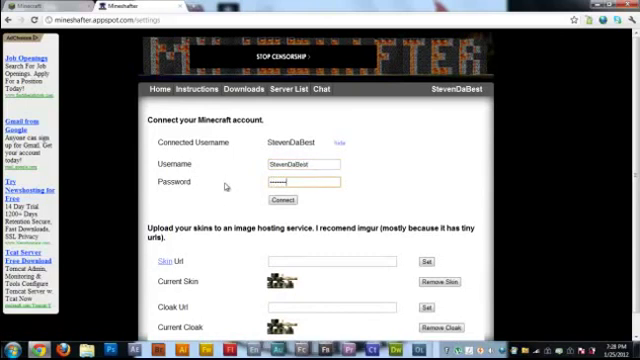
left_click(282, 201)
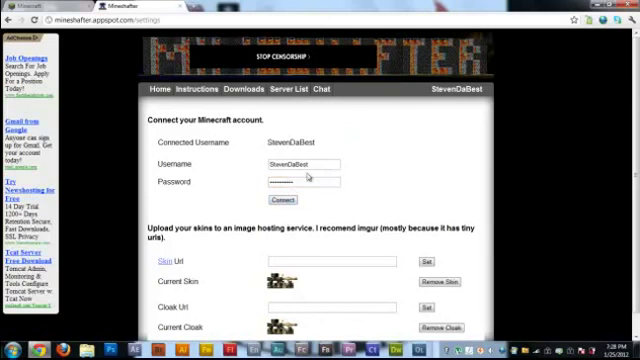
left_click(165, 7)
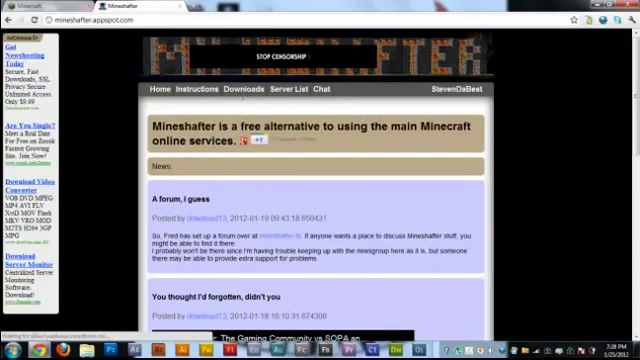
Download the Mineshafter proxy jar, keep it, and open its download options.
left_click(243, 92)
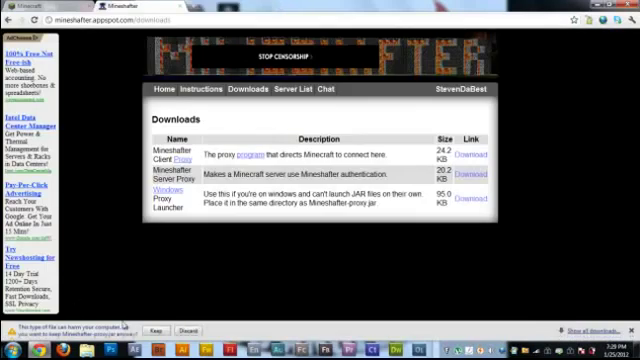
left_click(155, 331)
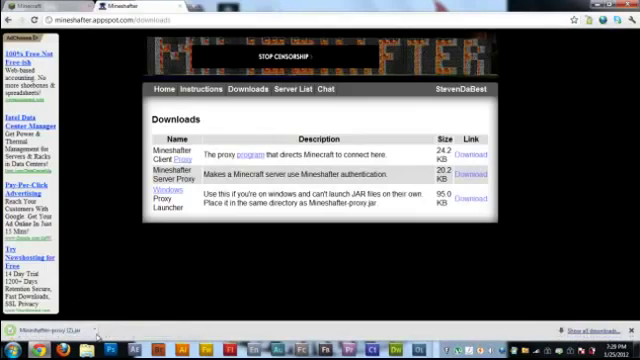
left_click(95, 331)
Move Mineshafter-proxy (2) from Downloads to the desktop, keeping both copies, then close Explorer.
left_click(116, 301)
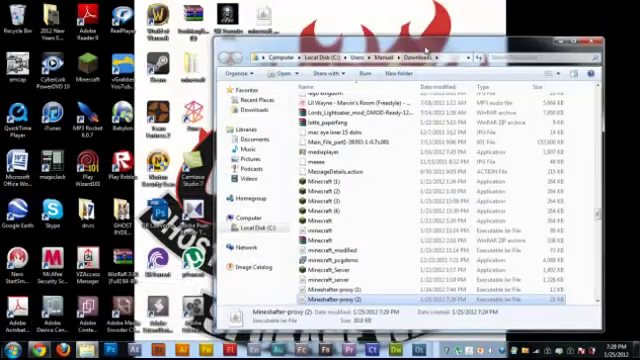
left_click_drag(389, 42, 484, 30)
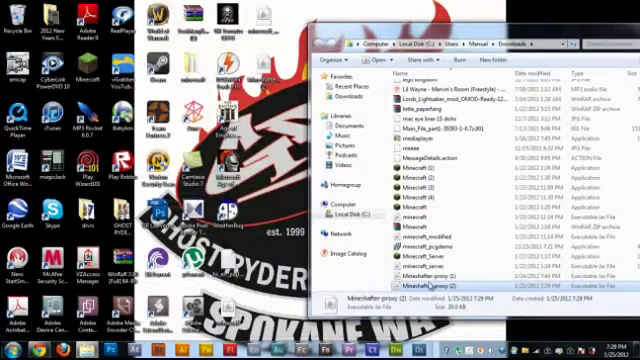
left_click_drag(430, 291, 285, 152)
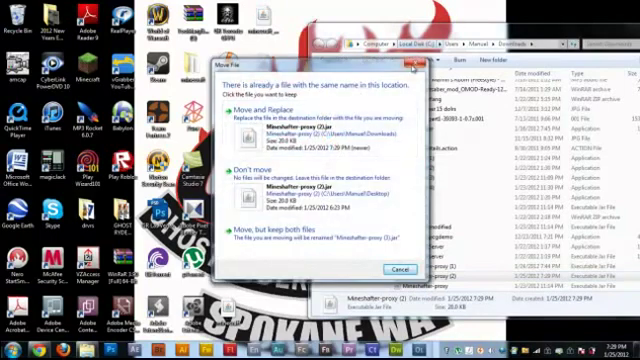
left_click(362, 236)
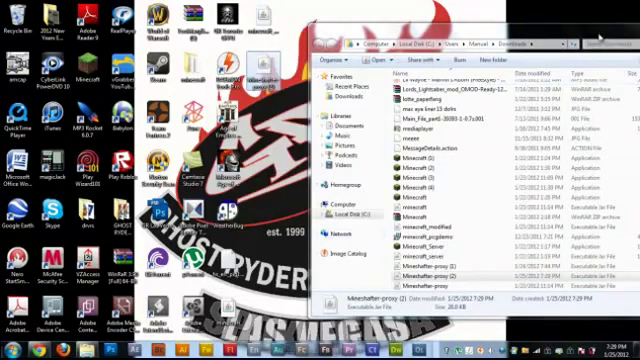
left_click_drag(480, 30, 380, 65)
key("alt+F4")
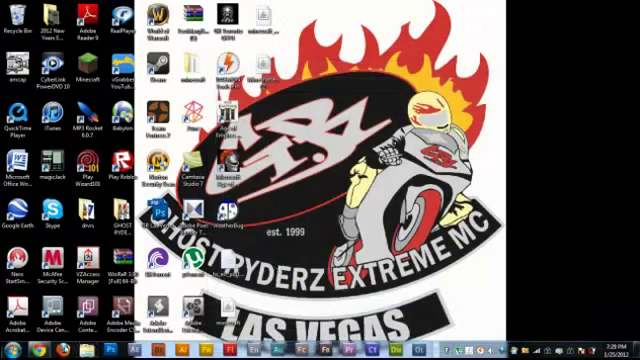
key("alt+Tab")
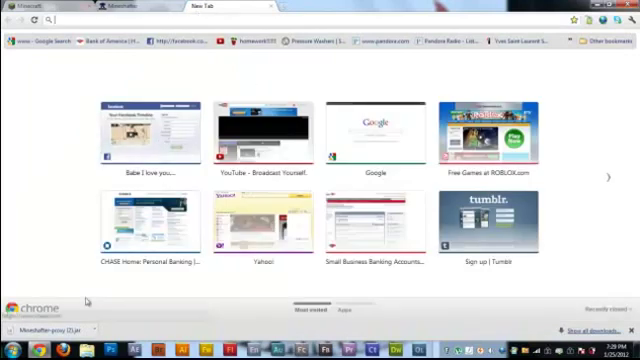
Log into Minecraft as StevenDaBest, then view the multiplayer server and singleplayer world lists.
left_click(80, 332)
mouse_move(38, 350)
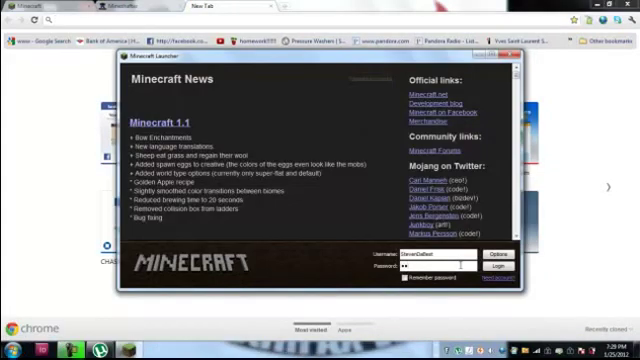
key("Return")
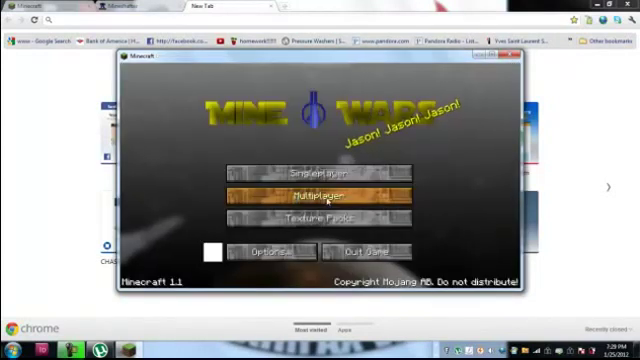
left_click(348, 190)
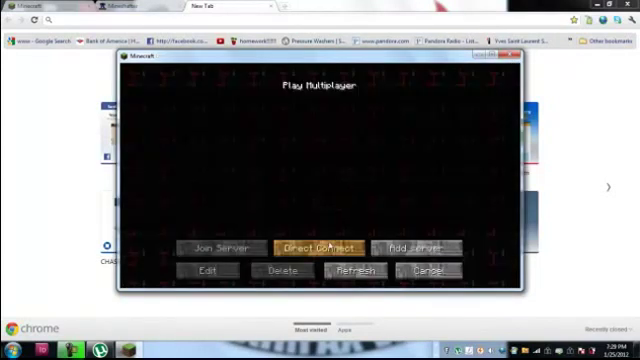
left_click(405, 271)
left_click(347, 173)
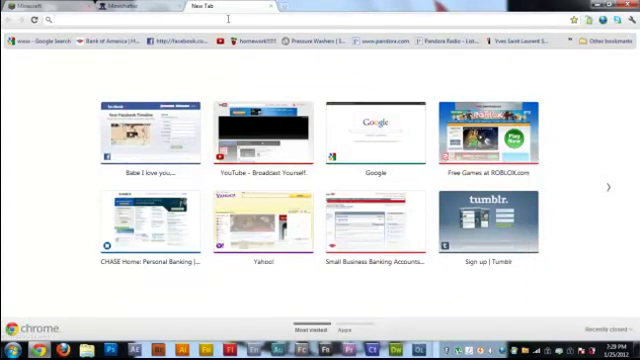
Load minecraftskins.com in Chrome's address bar.
left_click(228, 18)
type("phot")
key("BackSpace")
key("BackSpace")
key("BackSpace")
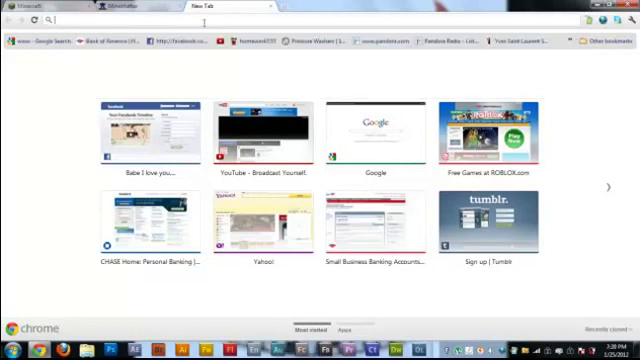
type("minecraftskins")
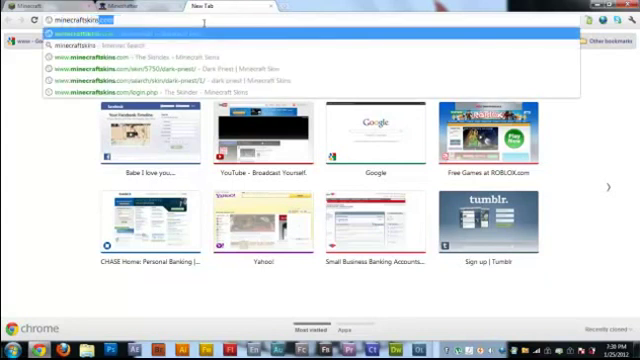
type(".com")
key("Return")
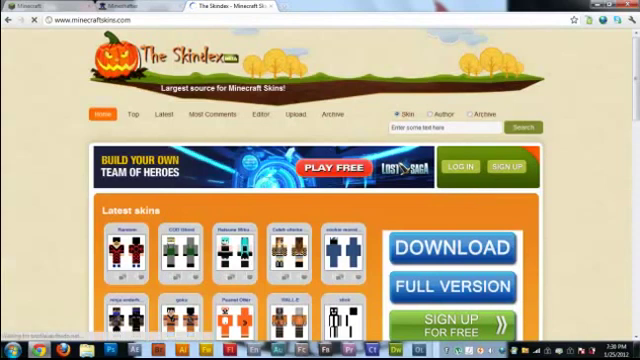
scroll(320, 200, "down", 2)
scroll(320, 200, "down", 1)
scroll(320, 200, "down", 1)
scroll(320, 200, "down", 1)
scroll(320, 200, "down", 1)
scroll(320, 200, "down", 2)
scroll(320, 200, "down", 1)
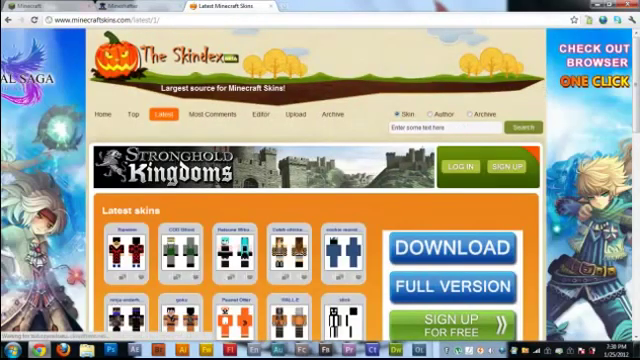
scroll(427, 110, "down", 1)
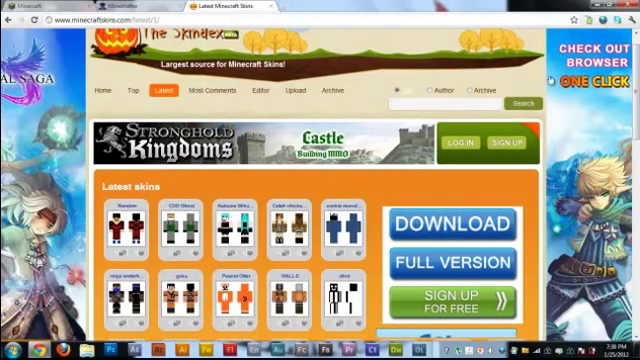
Open The Skindex Editor with a new blank skin.
left_click(261, 91)
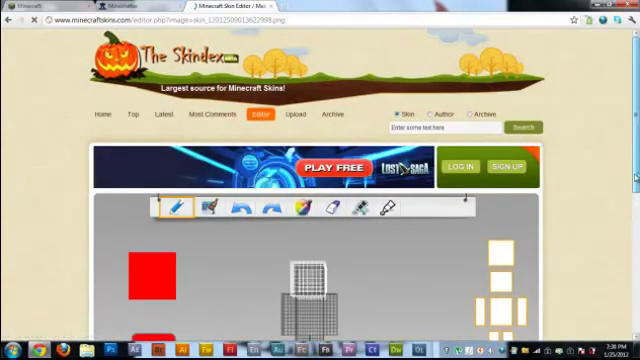
scroll(636, 178, "down", 2)
scroll(636, 178, "down", 2)
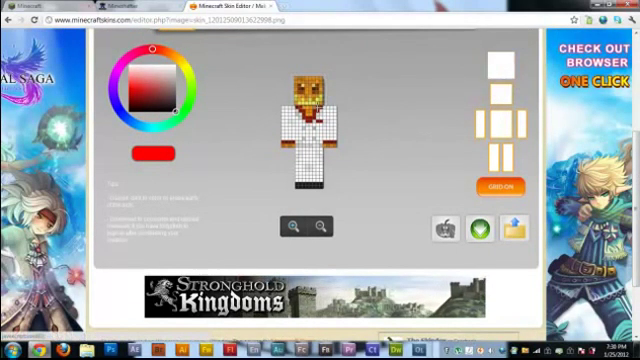
Paint the skin's head red, then paint its front and top black.
left_click(131, 96)
left_click(181, 90)
left_click(301, 90)
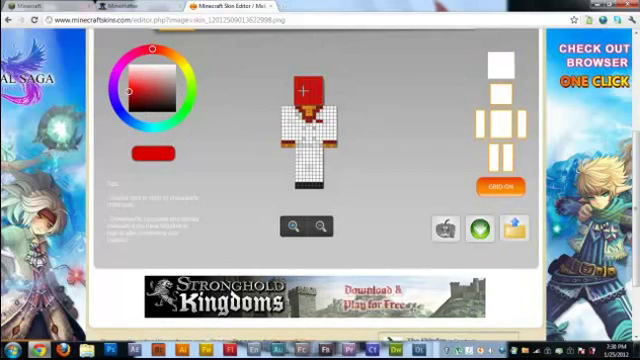
mouse_move(283, 97)
left_mouse_down()
mouse_move(373, 140)
mouse_move(407, 103)
left_mouse_up()
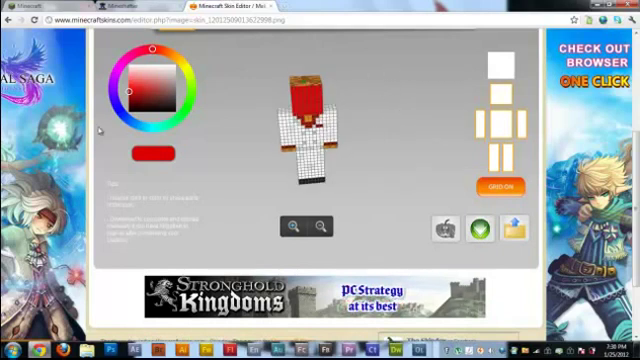
left_click_drag(161, 95, 208, 130)
left_click(308, 100)
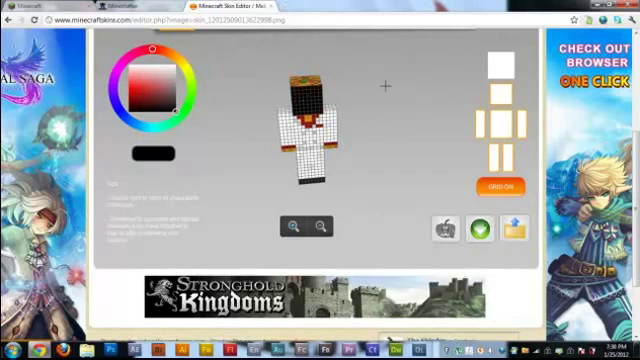
left_click_drag(383, 123, 343, 133)
left_click(304, 139)
Blacken the orange front face, paint the face dark blue, and preview the head alone.
left_click_drag(396, 113, 305, 92)
left_click(307, 115)
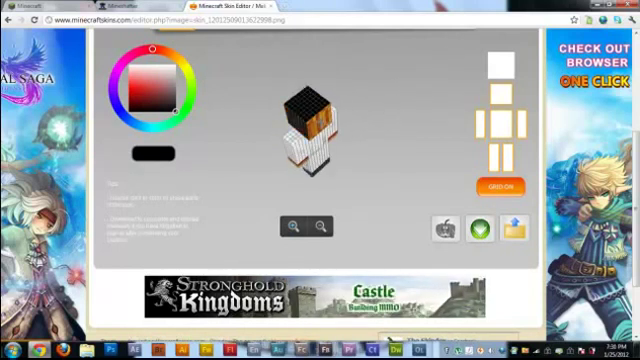
left_click_drag(339, 110, 274, 111)
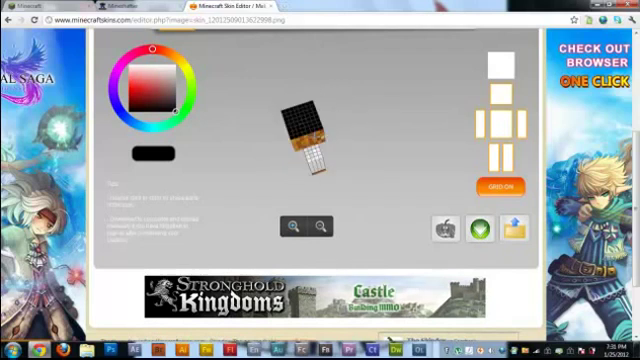
mouse_move(343, 111)
left_mouse_down()
mouse_move(239, 116)
mouse_move(307, 64)
left_mouse_up()
left_click_drag(305, 88, 337, 57)
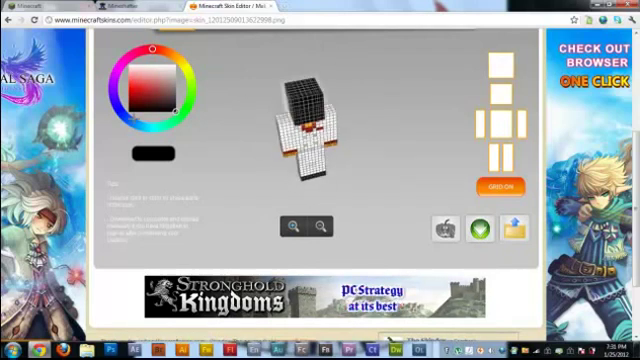
left_click(121, 104)
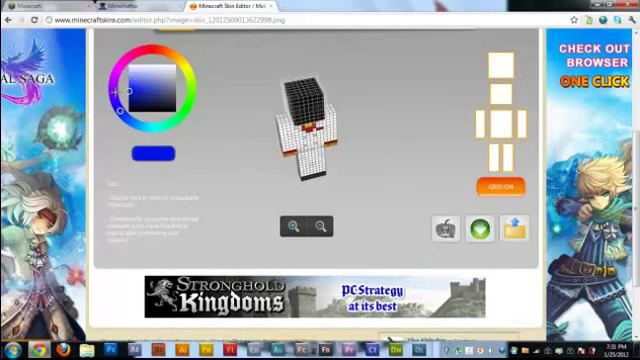
left_click_drag(300, 92, 312, 100)
left_click(492, 70)
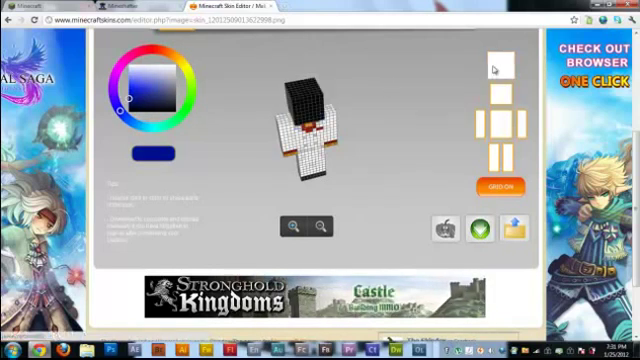
left_click(492, 70)
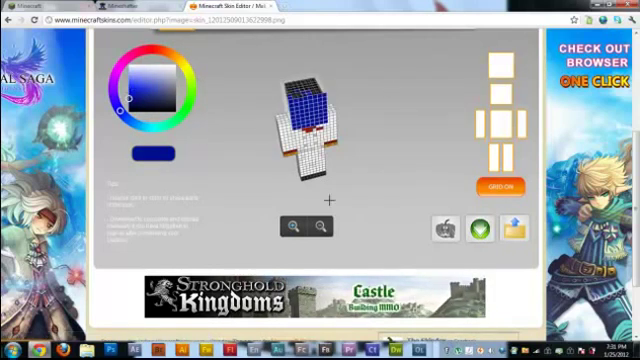
scroll(320, 180, "up", 2)
scroll(320, 180, "up", 1)
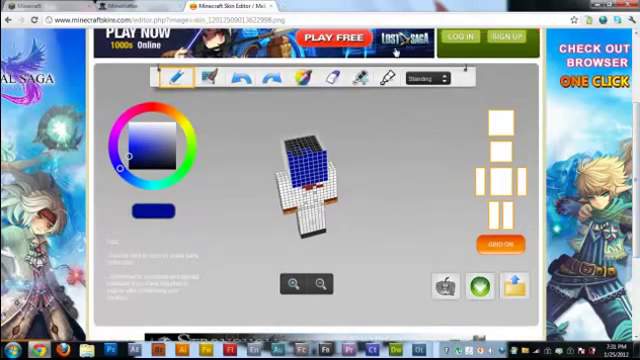
Erase the blue face and return to the pencil with a dark navy colour.
left_click(333, 77)
left_click_drag(310, 160, 311, 158)
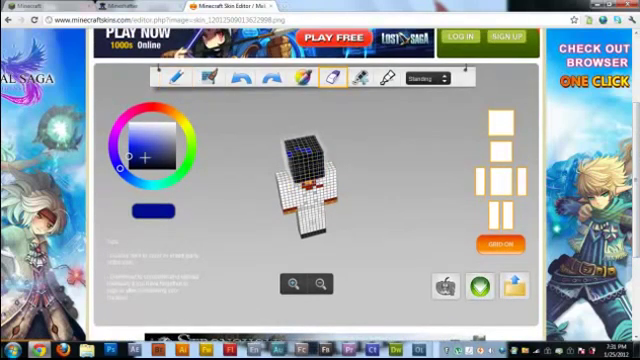
left_click(127, 151)
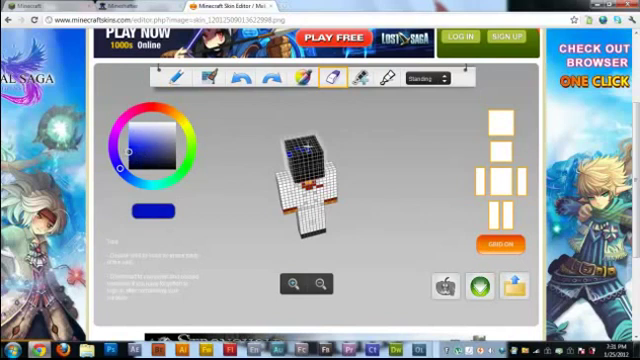
left_click(137, 157)
left_click(146, 160)
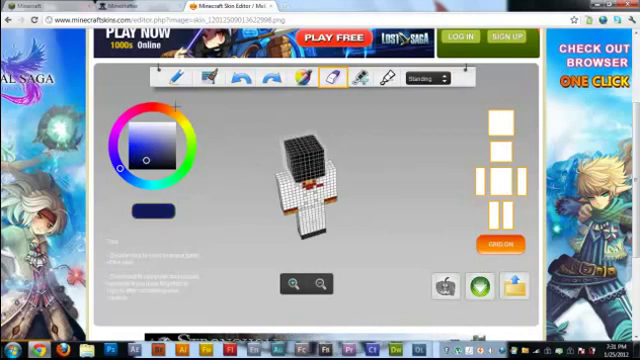
left_click(176, 78)
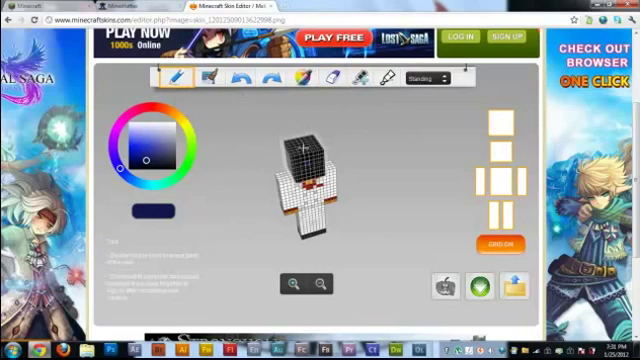
Rotate the skin model through several angles, then select the eraser.
mouse_move(304, 120)
left_mouse_down()
mouse_move(303, 158)
mouse_move(311, 147)
mouse_move(239, 161)
mouse_move(304, 148)
mouse_move(316, 130)
left_mouse_up()
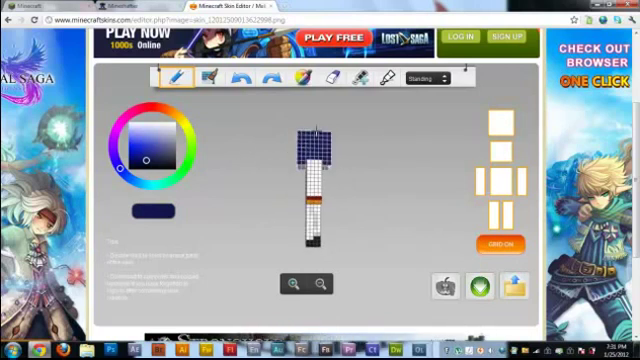
left_click_drag(367, 137, 372, 121)
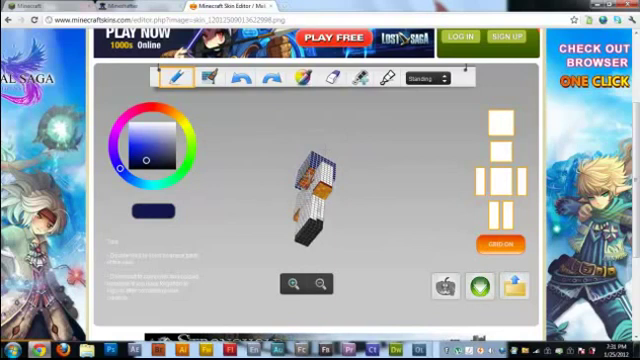
left_click_drag(347, 160, 453, 208)
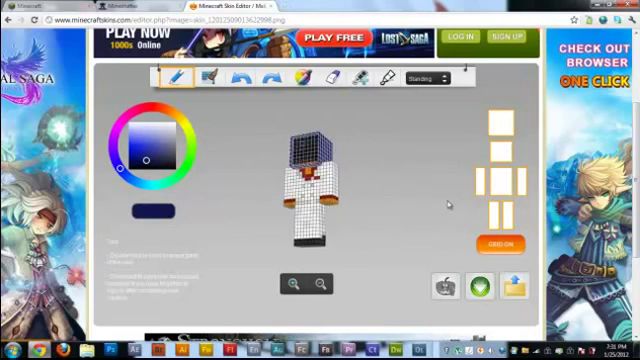
mouse_move(452, 236)
left_mouse_down()
mouse_move(297, 123)
mouse_move(357, 160)
mouse_move(333, 141)
mouse_move(423, 224)
left_mouse_up()
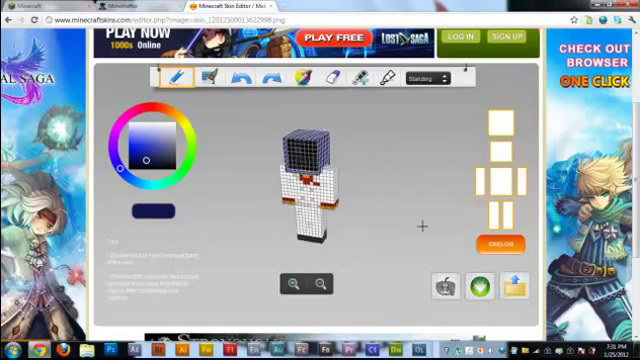
left_click(333, 77)
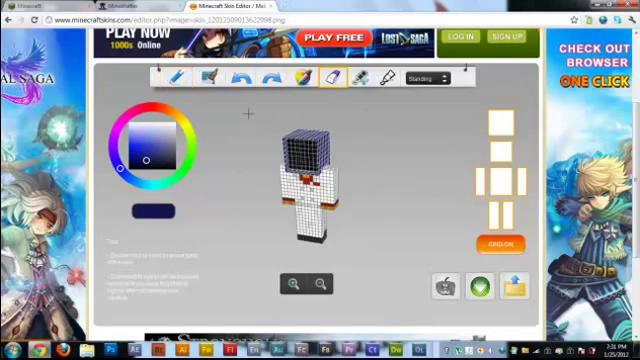
scroll(248, 113, "up", 2)
scroll(363, 81, "up", 2)
type("dark pixels")
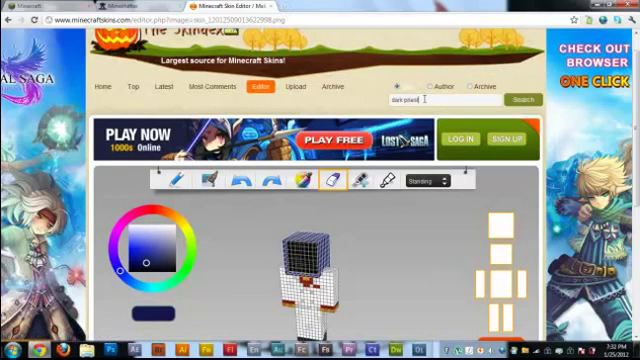
Search for 'dark priest' and download the Dark Priest skin.
key("Return")
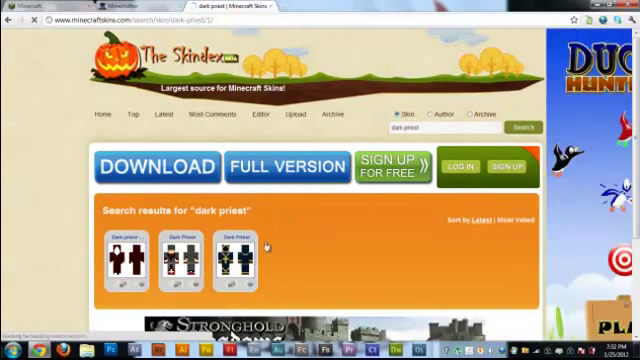
left_click(236, 260)
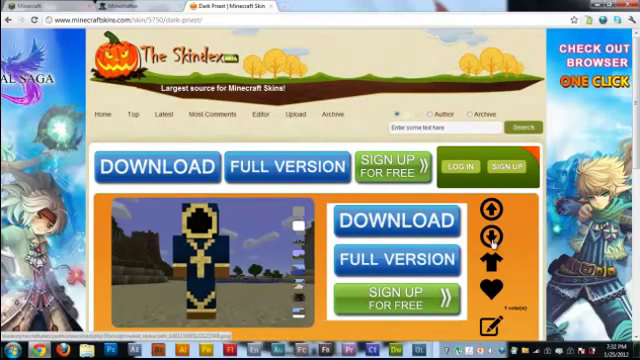
left_click(491, 236)
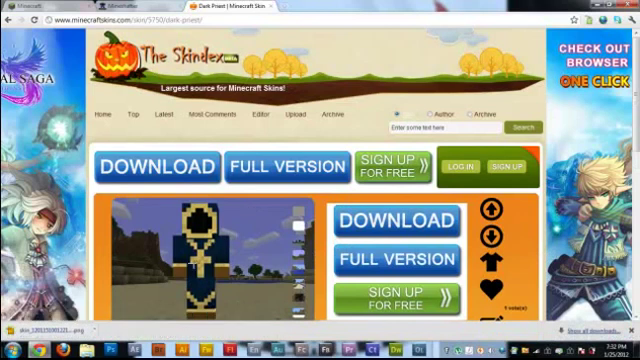
Show the downloaded skin PNG in its folder, copy it, and open it in Fireworks.
left_click(95, 331)
left_click(112, 302)
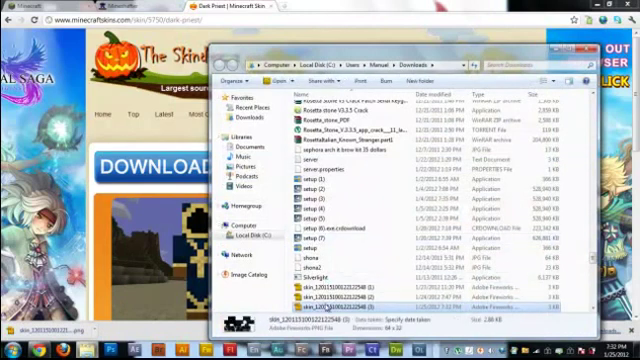
right_click(326, 305)
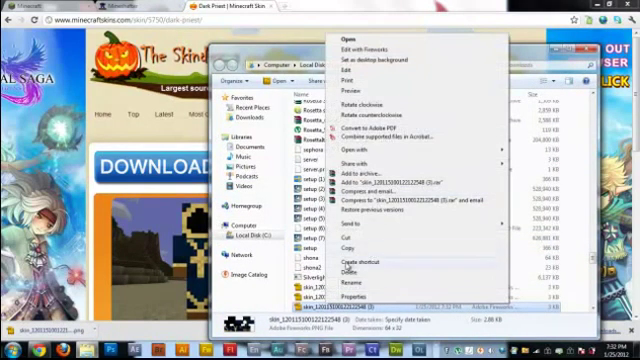
left_click(366, 249)
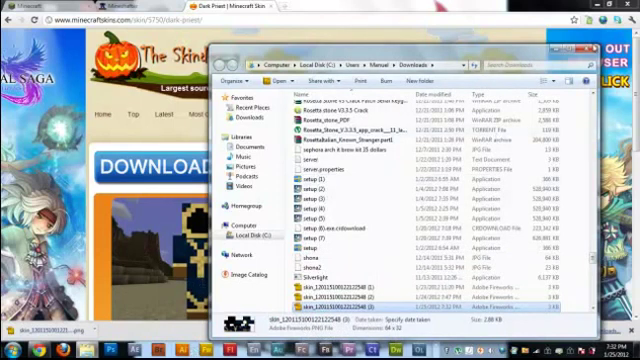
left_click(590, 49)
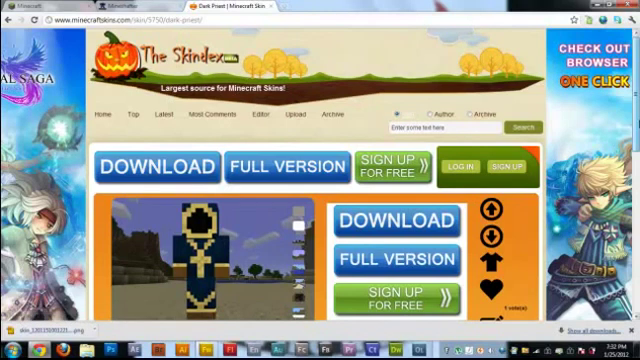
scroll(297, 318, "down", 2)
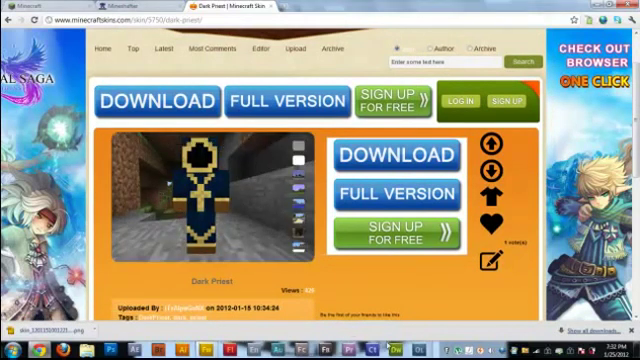
Inspect the skin bitmap in Fireworks, then return to Chrome.
left_click(207, 350)
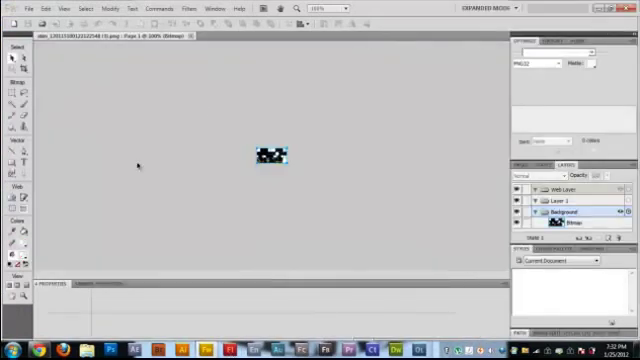
left_click(271, 156)
right_click(271, 156)
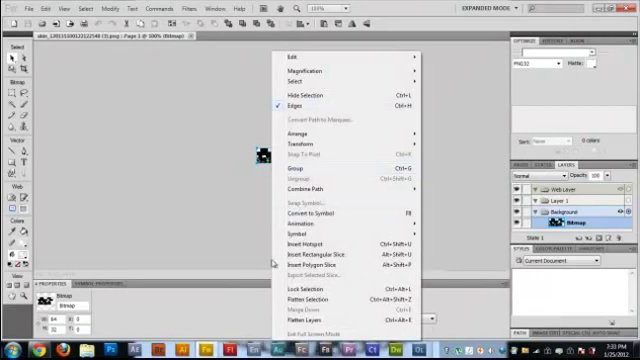
left_click(184, 249)
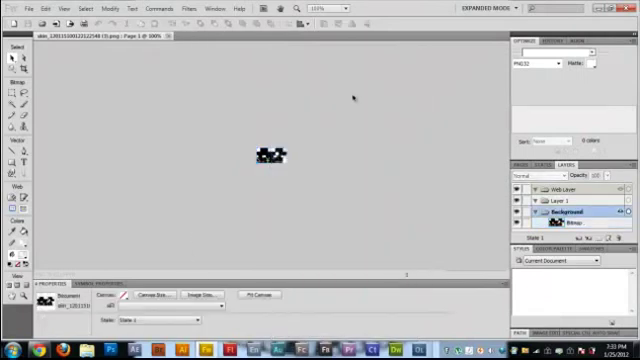
key("alt+Tab")
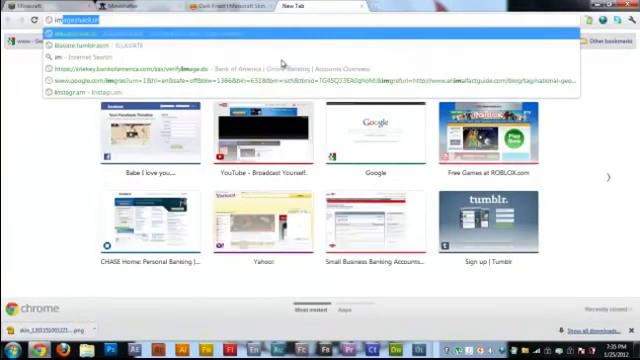
type("age")
Load imageshack.us, glance at the other open tabs, and return to ImageShack.
key("Return")
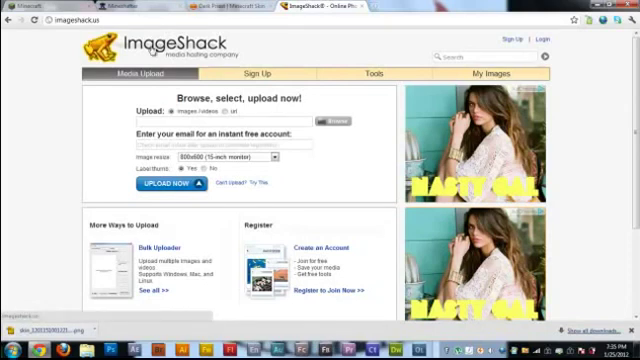
left_click(80, 5)
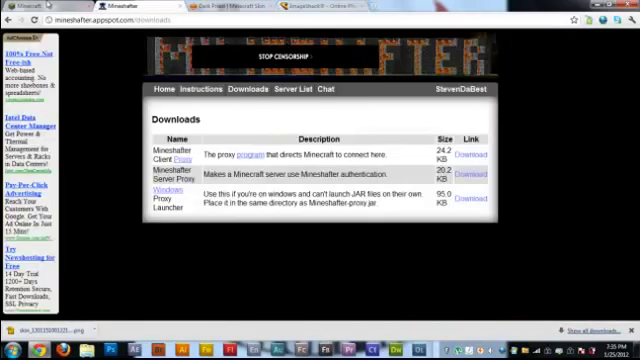
left_click(45, 6)
left_click(241, 5)
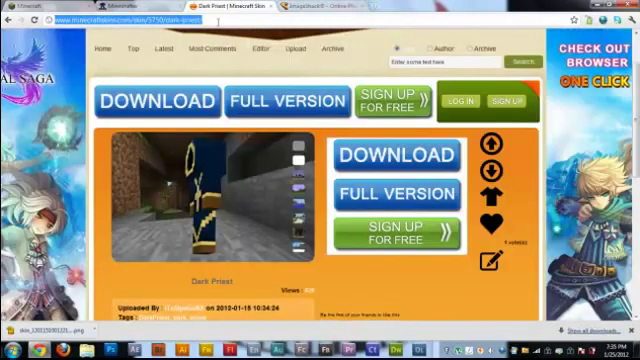
left_click(315, 6)
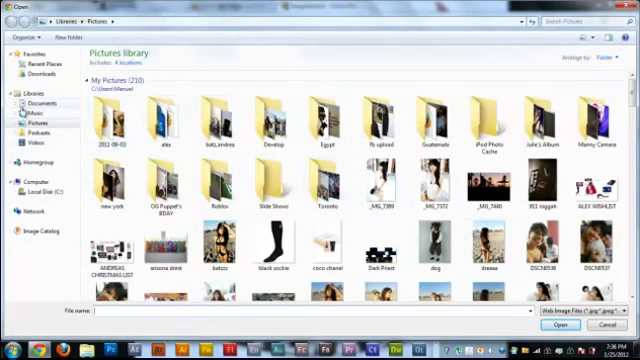
Choose the Dark Priest image and upload it to ImageShack.
left_click(381, 245)
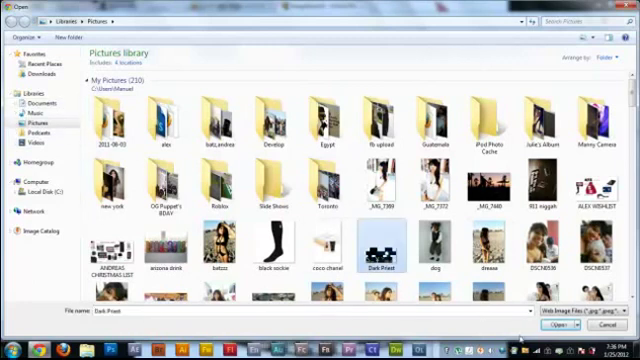
left_click(562, 330)
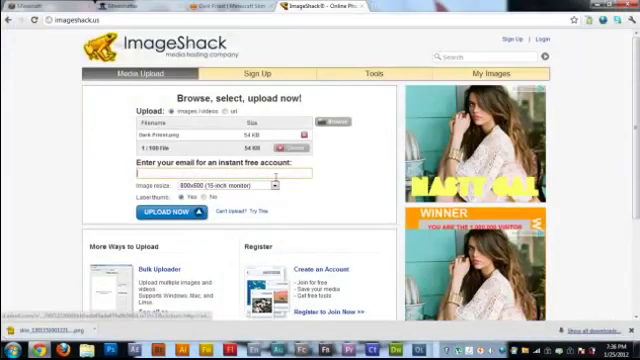
left_click(198, 212)
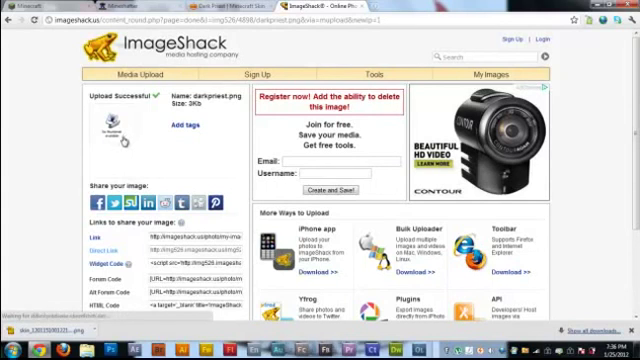
Open the uploaded darkpriest.png photo page.
left_click(125, 140)
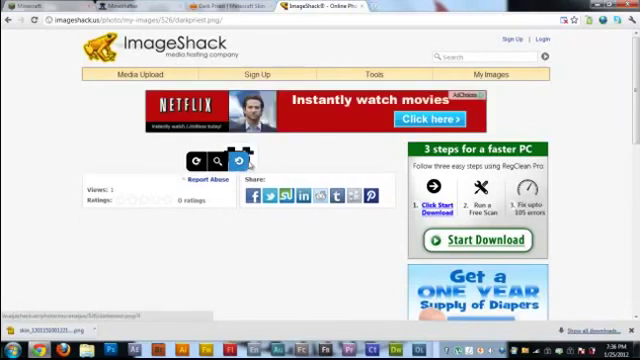
left_click(258, 149)
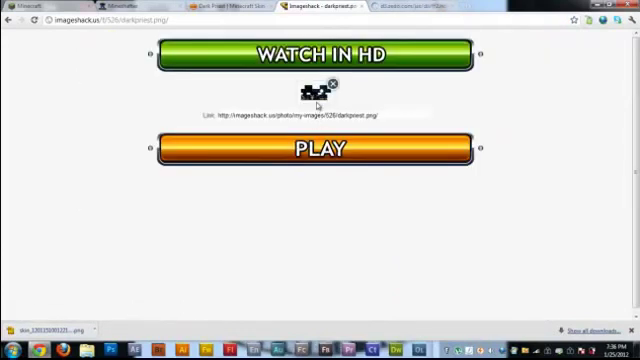
left_click(316, 95)
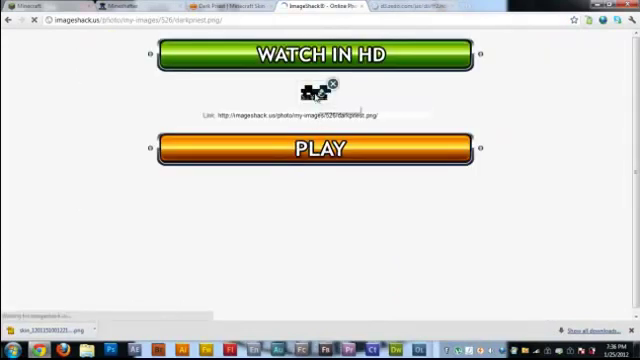
Copy the darkpriest image URL, then close the ImageShack and Directors Live tabs.
right_click(245, 160)
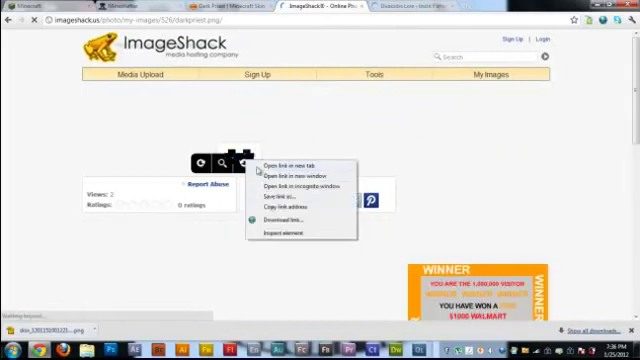
left_click(258, 150)
right_click(262, 148)
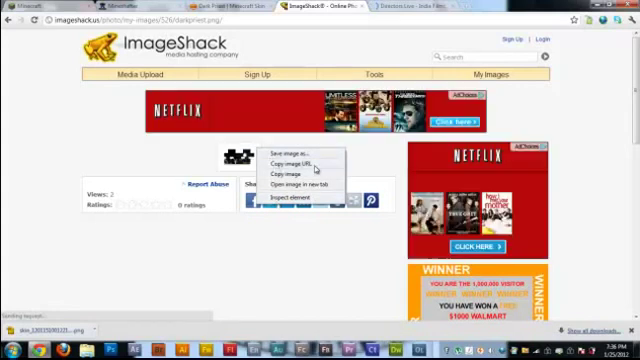
left_click(204, 139)
type("www.directorslive.com/")
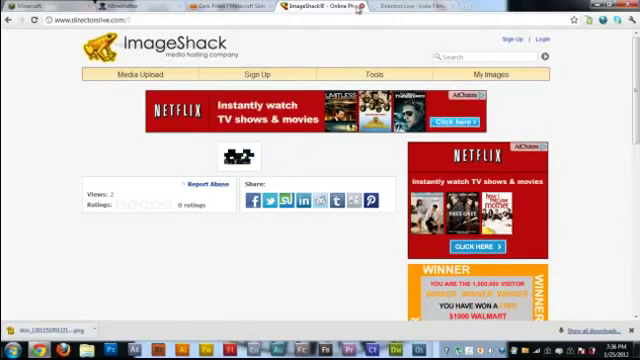
left_click(360, 7)
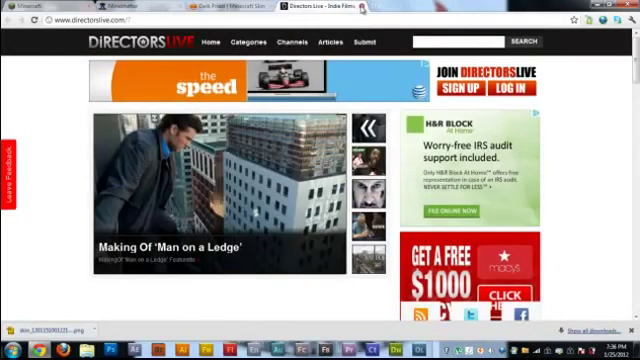
left_click(360, 7)
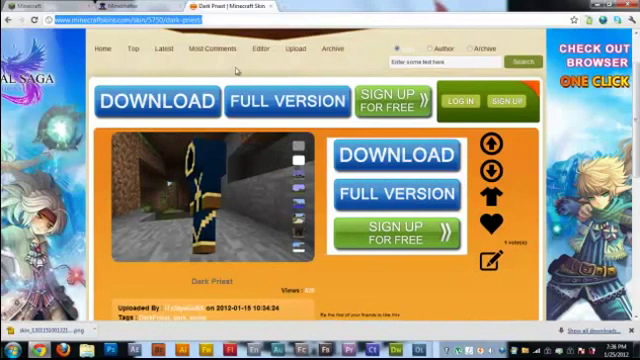
Close the Dark Priest page and set Mineshafter's Skin Url to the darkpriest image address.
left_click(271, 7)
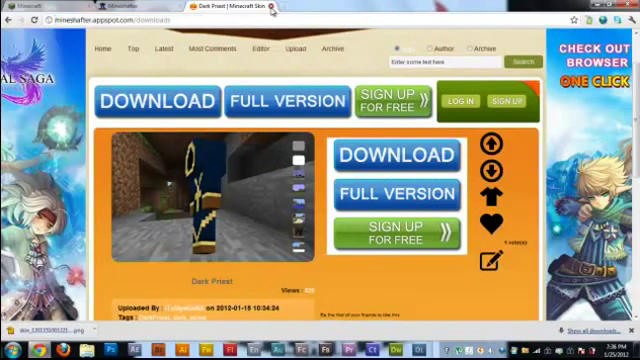
mouse_move(460, 89)
left_click(452, 105)
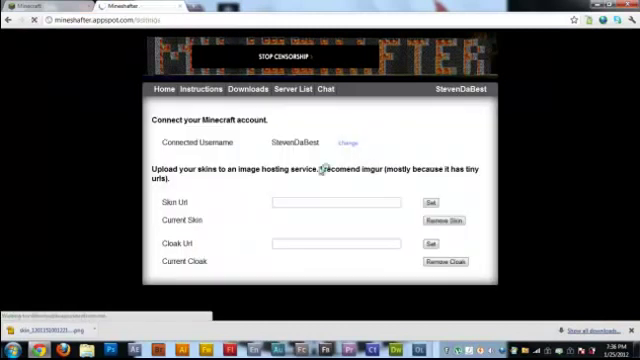
left_click(355, 203)
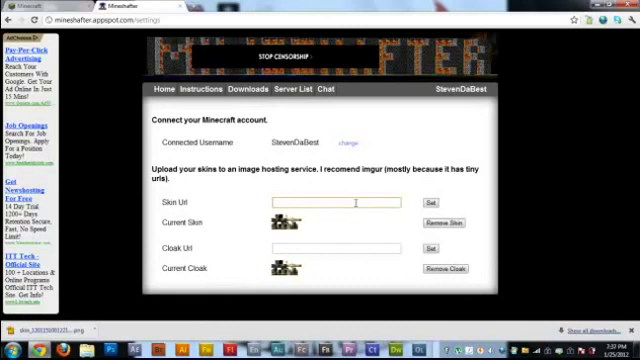
type("http://img526.imageshack.us/img526/4898/darkpriest.png")
left_click(430, 203)
Set the Cloak Url to the same darkpriest image address.
left_click(341, 248)
key("ctrl+v")
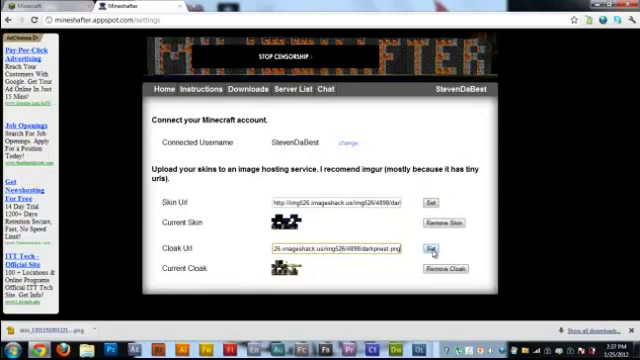
left_click(432, 249)
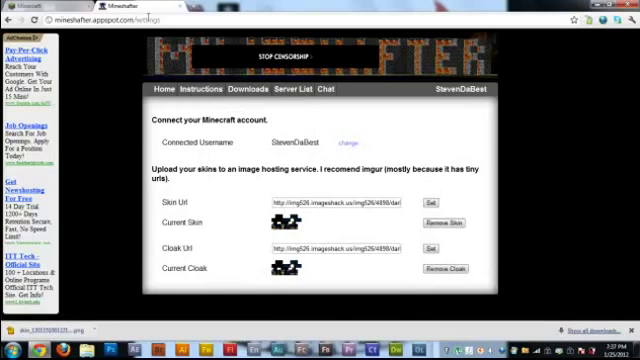
Close Chrome and start the Mineshafter launcher.
left_click(181, 8)
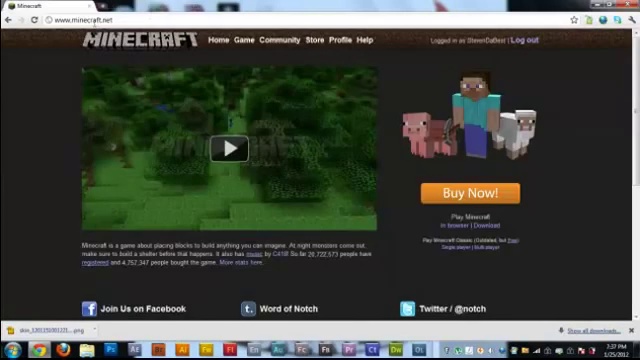
left_click(47, 7)
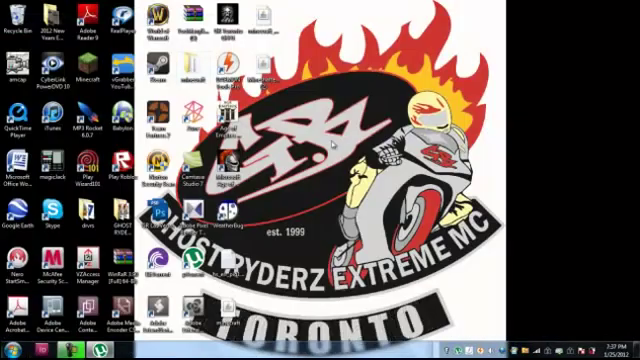
left_click(264, 78)
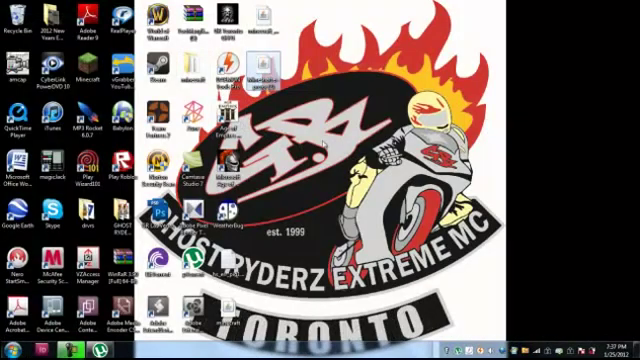
left_click(282, 75)
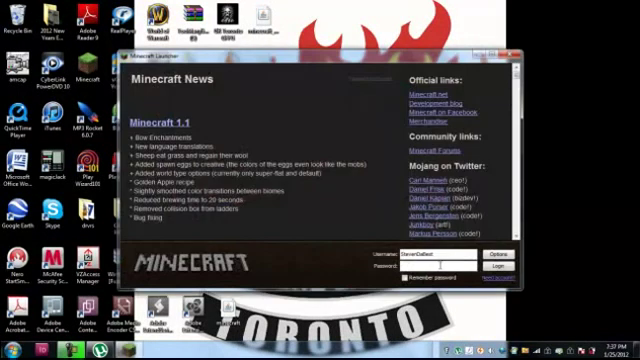
type("*********")
Log in to Minecraft and pick the My village singleplayer world.
key("Return")
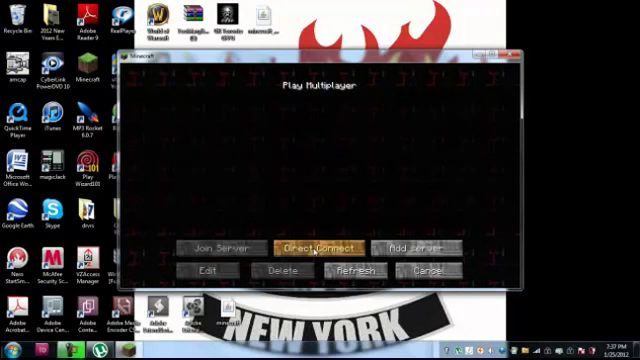
left_click(405, 271)
left_click(316, 173)
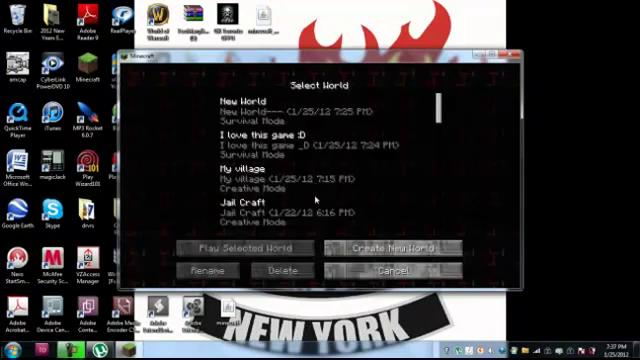
left_click(295, 178)
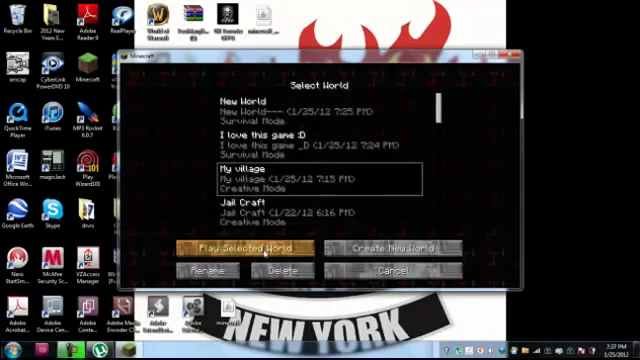
Load the My village world and look inside the furnace.
left_click(265, 251)
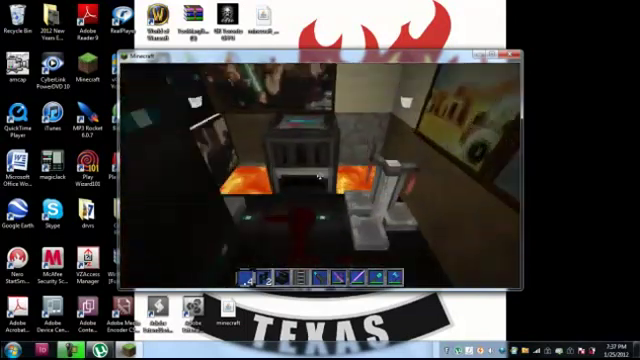
right_click(312, 190)
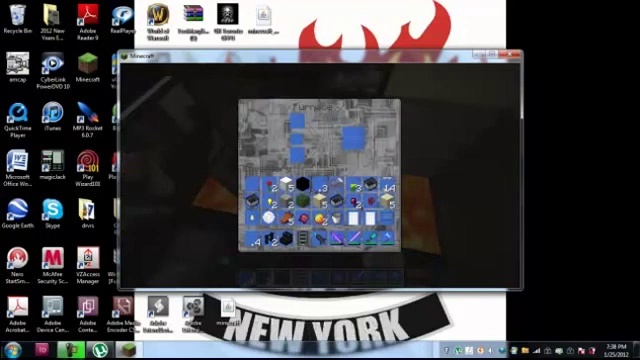
key("Escape")
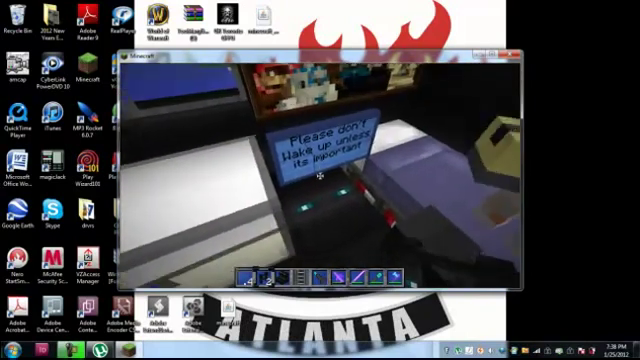
Break the sign, check the large chest, then Save and Quit to Title.
left_click(320, 176)
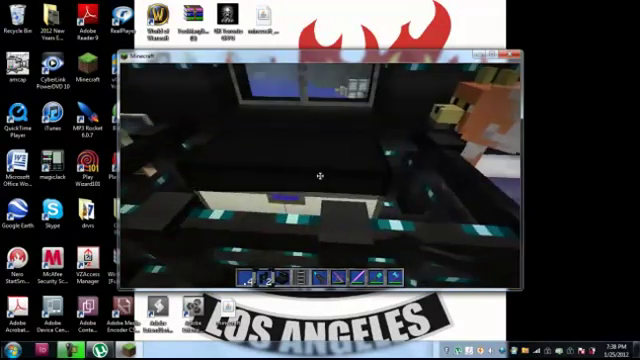
right_click(320, 176)
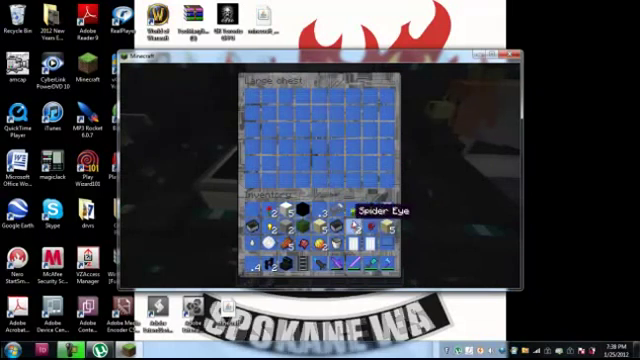
key("Escape")
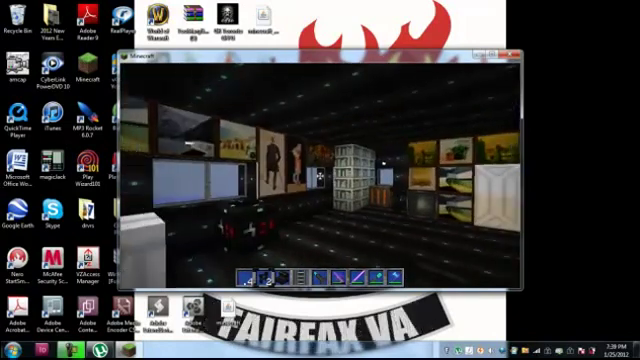
key("Escape")
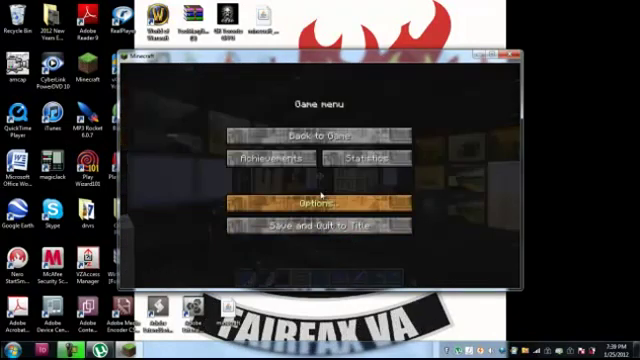
left_click(337, 226)
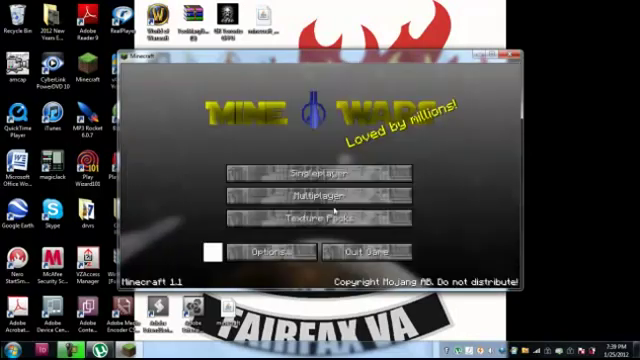